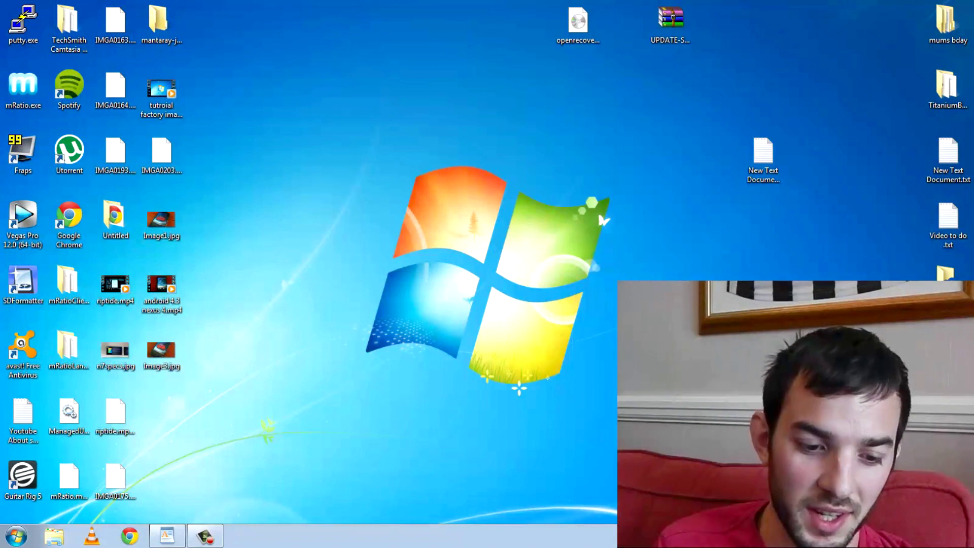
In Chrome, search the web for twrp and open the TeamWin TWRP project page.
left_click(130, 535)
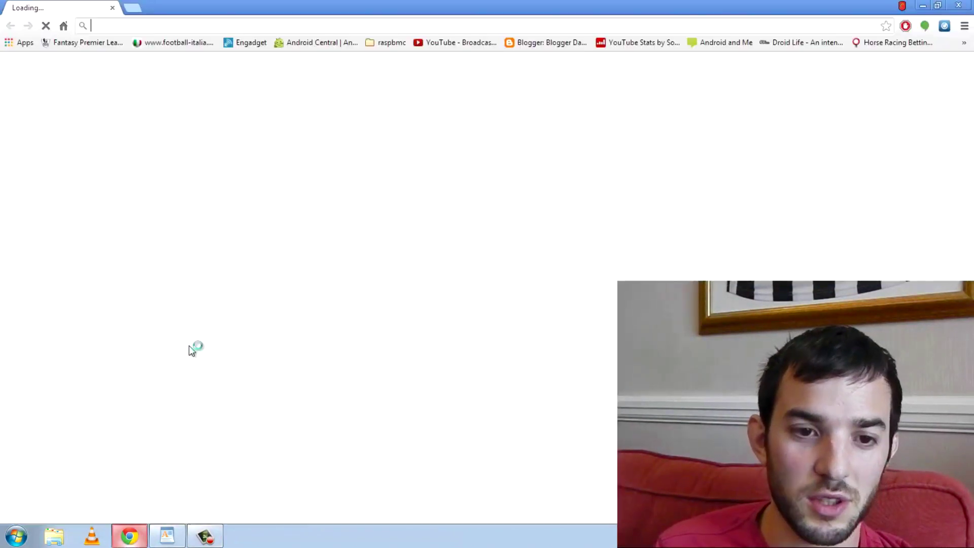
type("twrp")
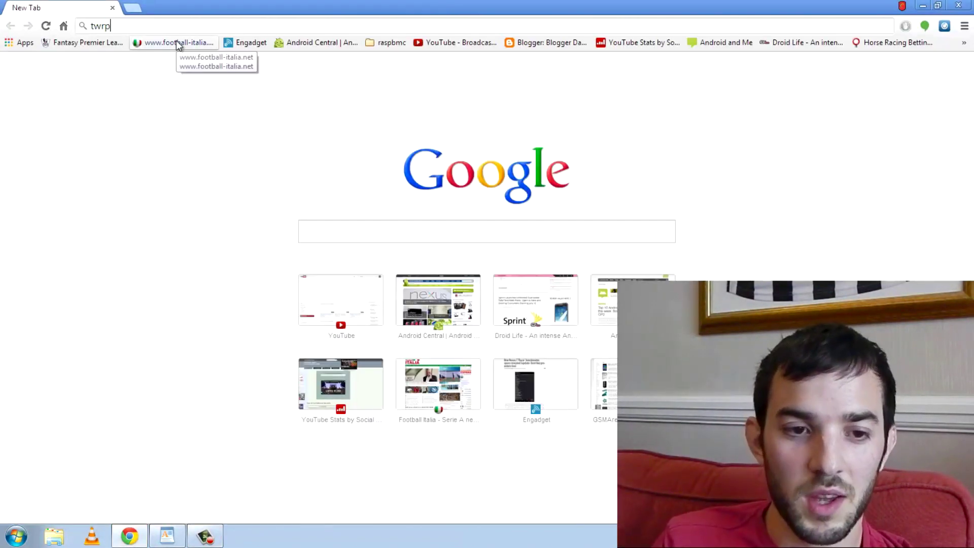
key("Return")
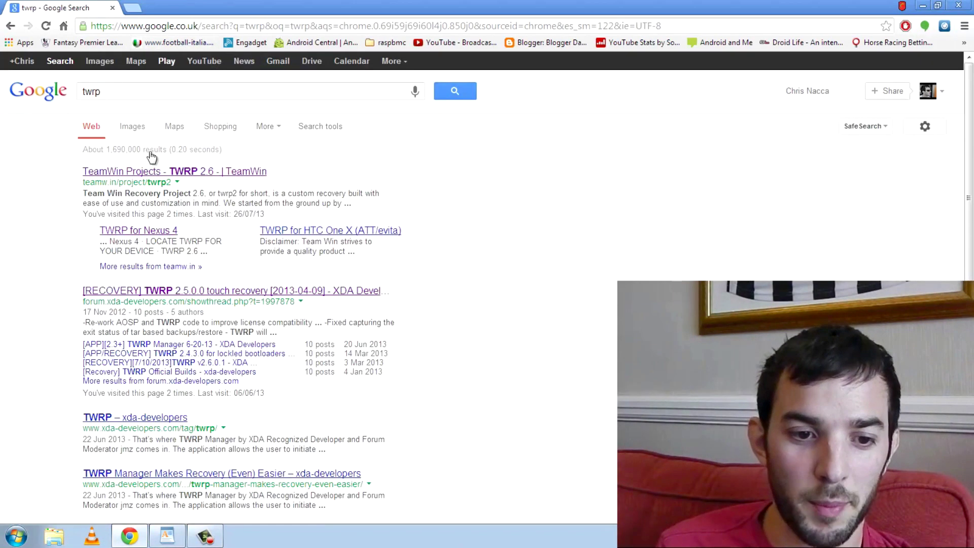
left_click(132, 172)
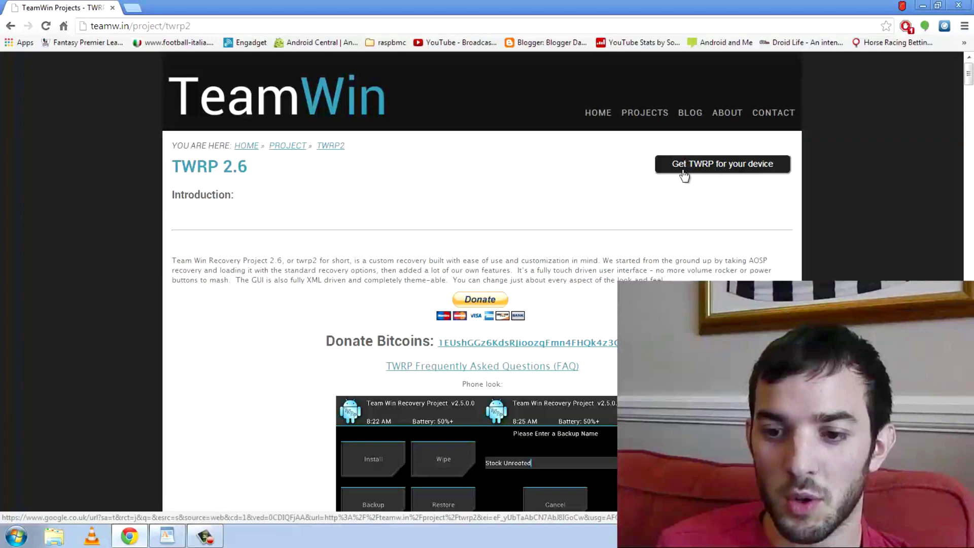
Search TeamWin for 'nexus 4' and open the TWRP for Nexus 4 page.
left_click(720, 173)
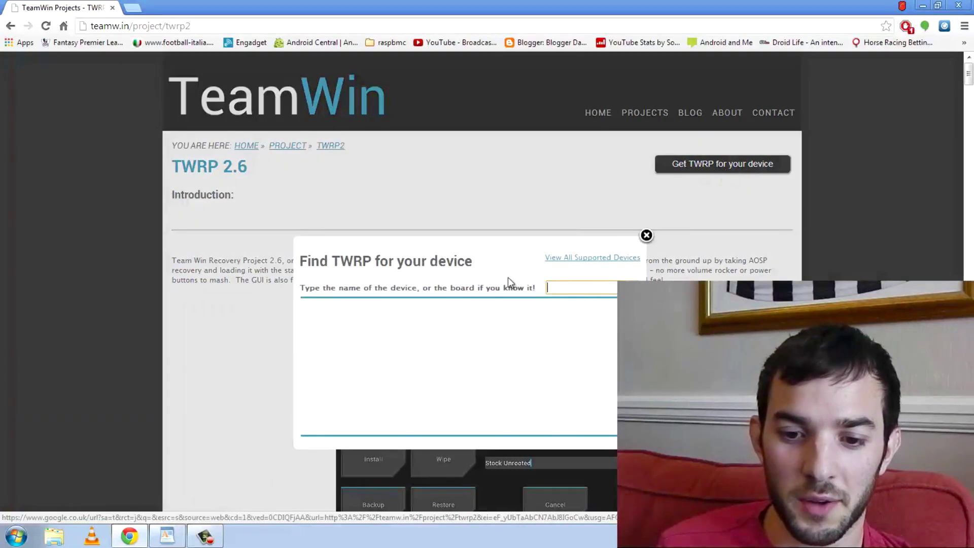
type("nexus 4")
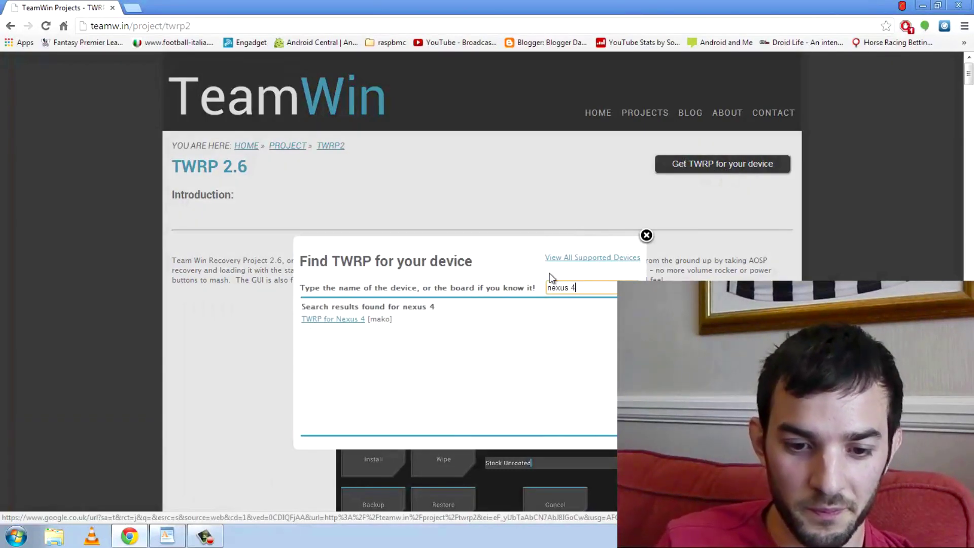
left_click(352, 328)
scroll(858, 202, "down", 3)
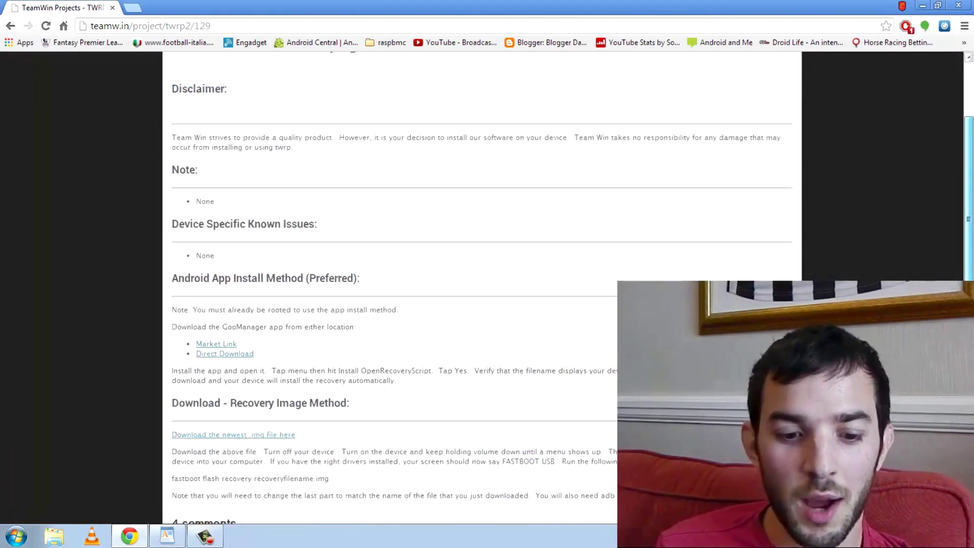
scroll(491, 258, "down", 3)
left_click_drag(351, 279, 178, 286)
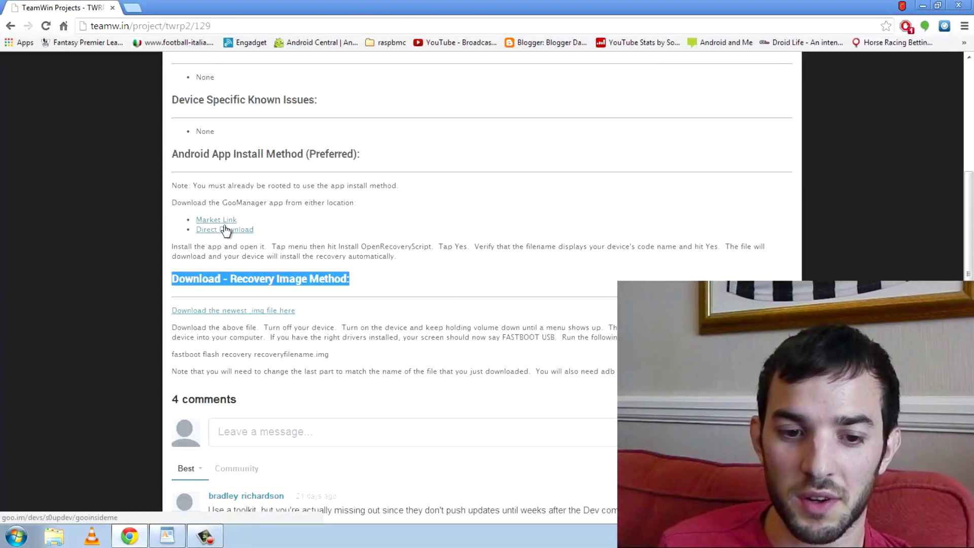
Open the .img download listing, select the 2.6.0.0-mako.img image, and place it on the desktop.
left_click(227, 319)
left_click(213, 310)
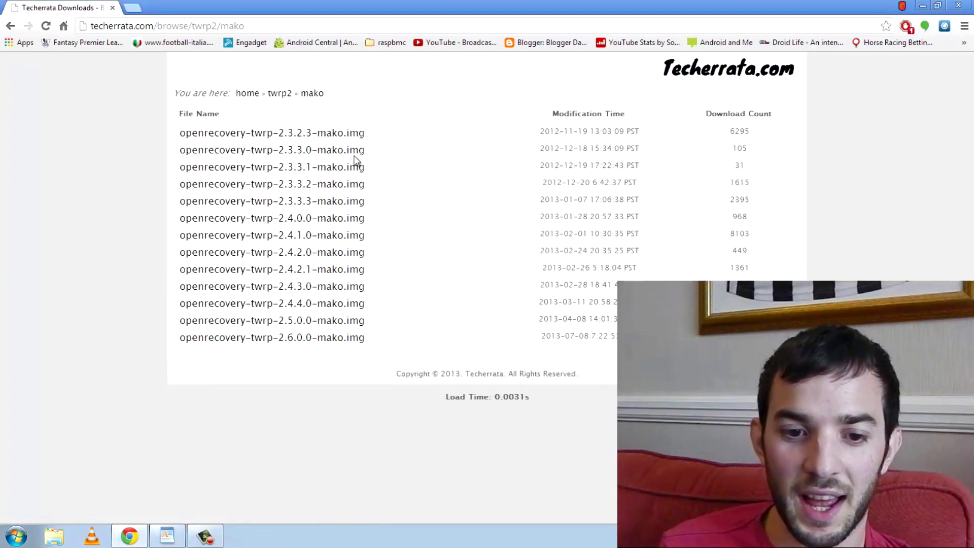
left_click(326, 343)
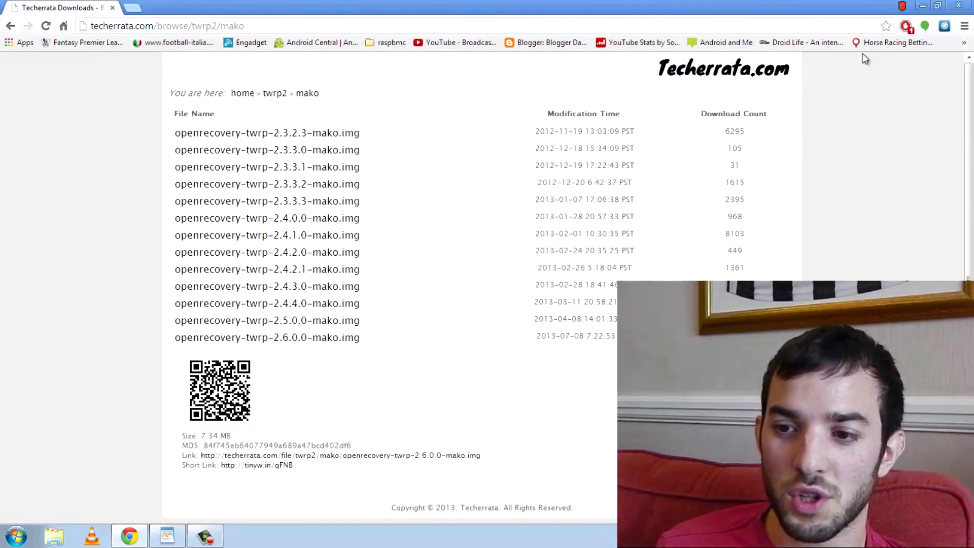
key("super+d")
left_click_drag(578, 26, 486, 88)
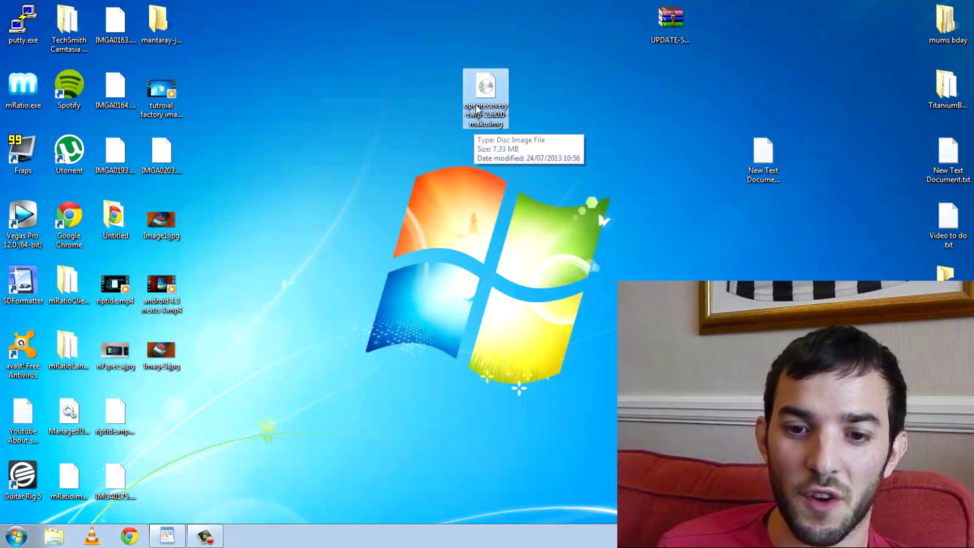
Rename the openrecovery recovery image to twrp.img.
left_click(488, 125)
type("twr")
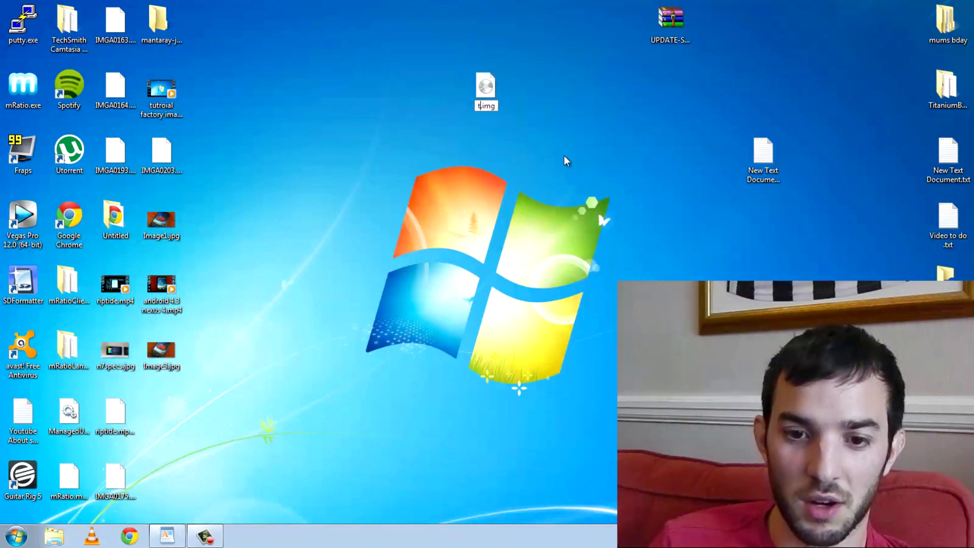
type("p")
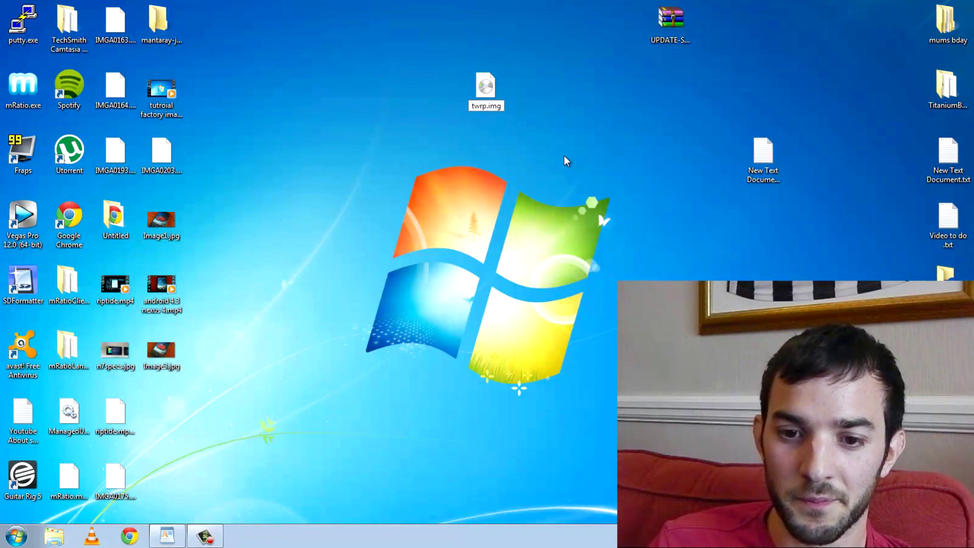
key("Return")
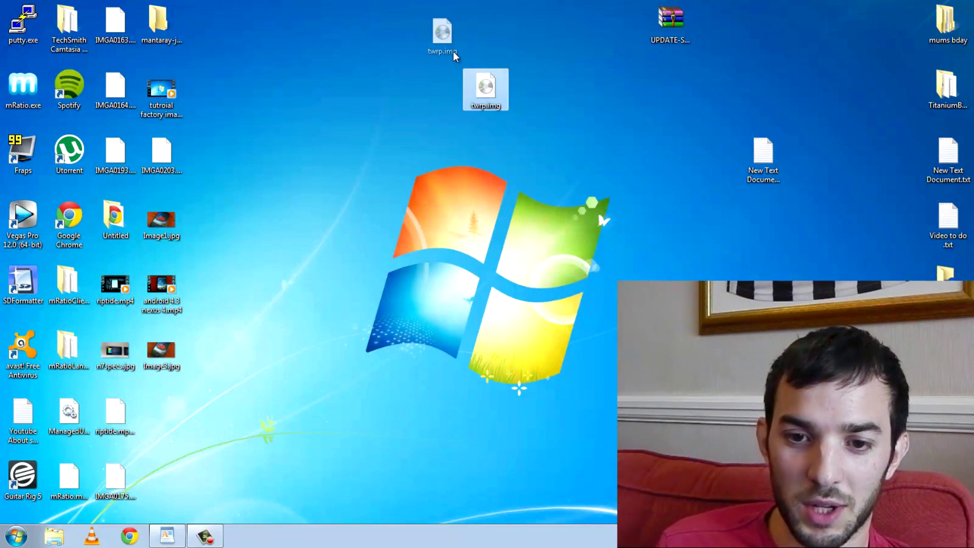
Arrange twrp.img and the UPDATE-SuperSU zip together near the top of the desktop.
left_click_drag(453, 51, 451, 50)
left_click_drag(674, 28, 506, 114)
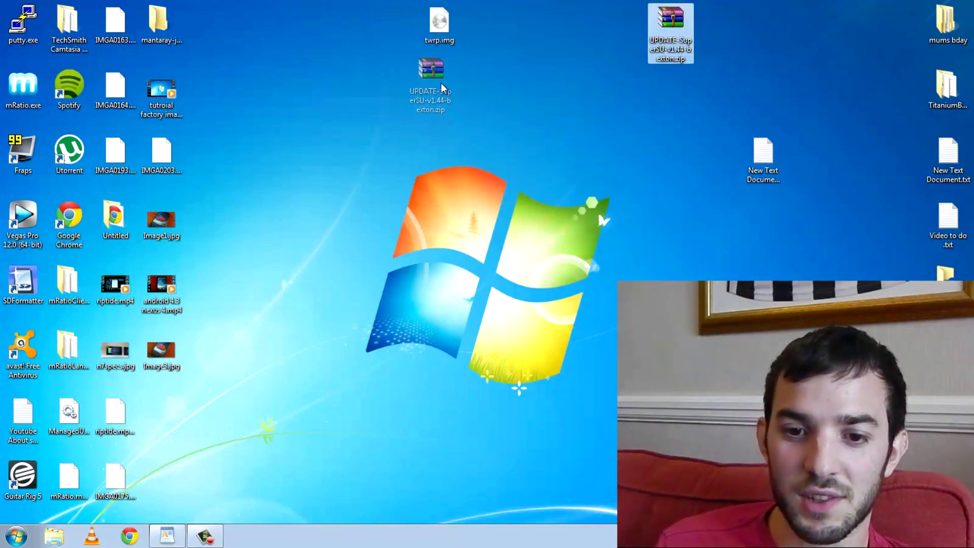
left_click_drag(440, 83, 440, 91)
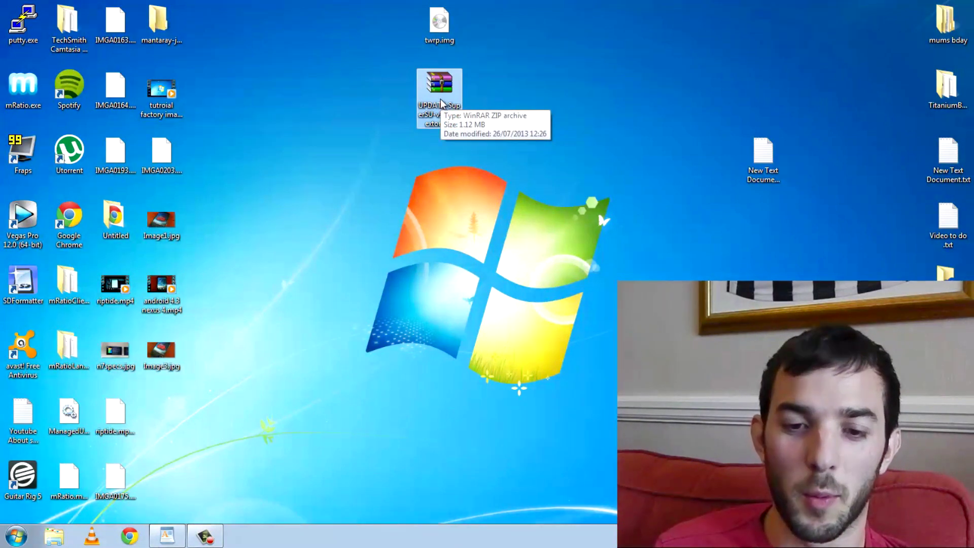
left_click_drag(448, 121, 568, 102)
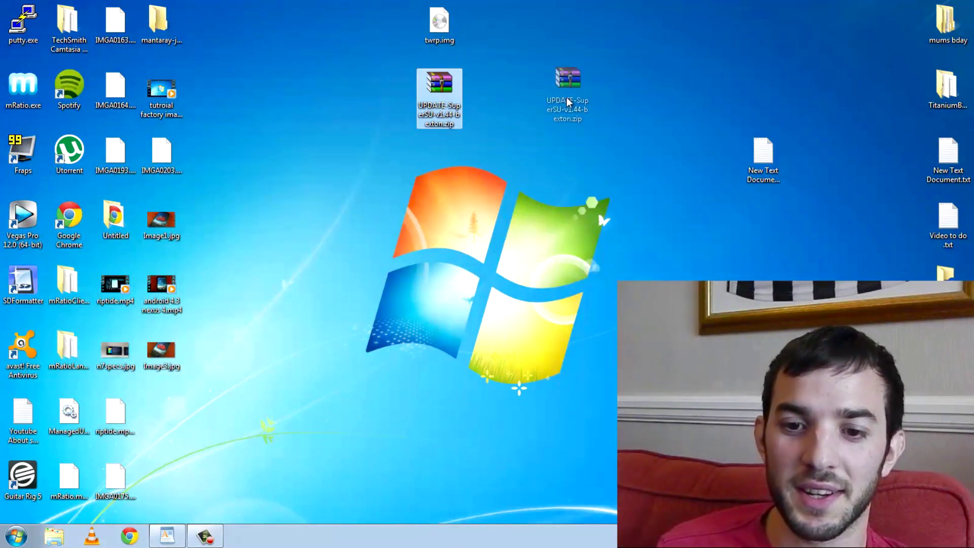
mouse_move(529, 59)
left_mouse_down()
mouse_move(537, 56)
mouse_move(461, 113)
mouse_move(510, 75)
mouse_move(513, 102)
mouse_move(515, 65)
left_mouse_up()
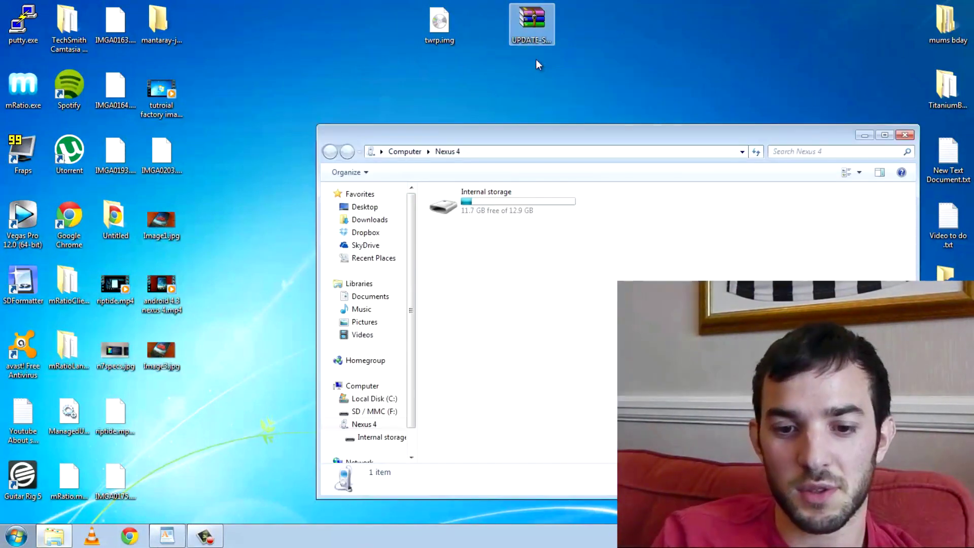
Copy UPDATE-SuperSU-v1.44-bexton.zip into the Nexus 4 Internal storage Download folder, then close it.
double_click(489, 207)
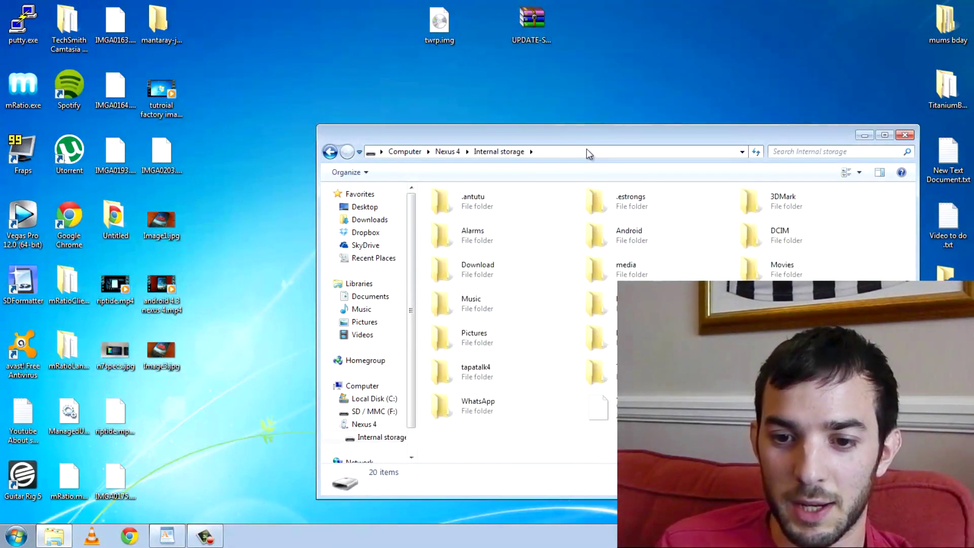
left_click_drag(574, 136, 560, 123)
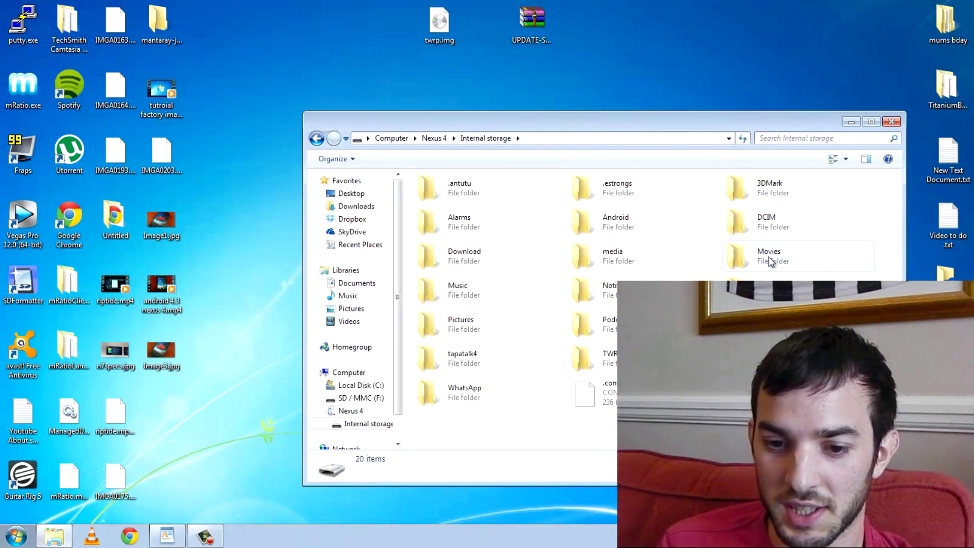
double_click(469, 258)
left_click_drag(540, 27, 544, 32)
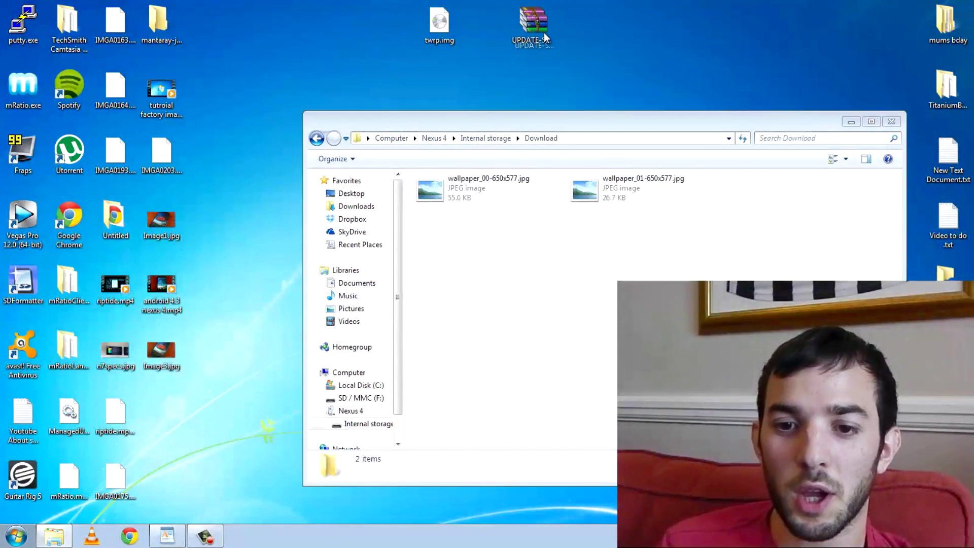
left_click_drag(599, 62, 760, 249)
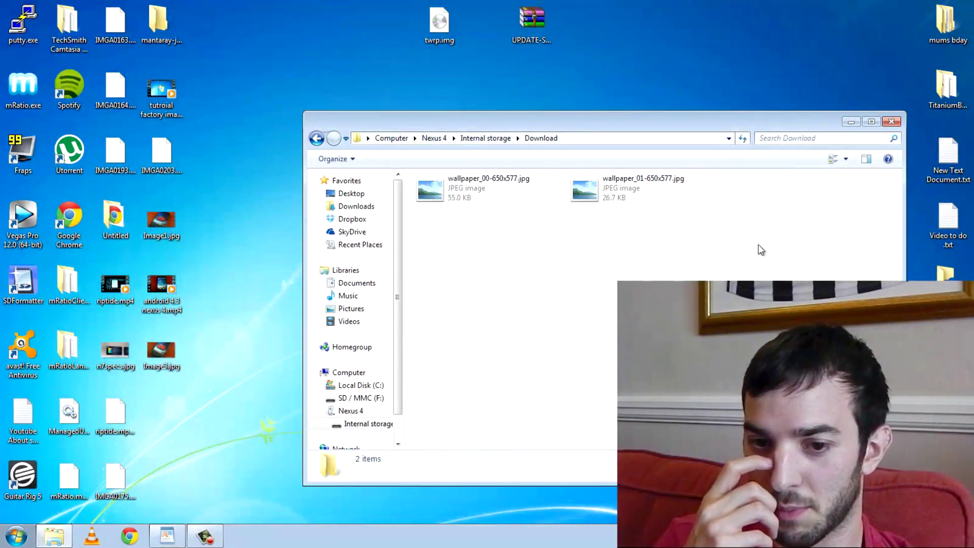
left_click(753, 197)
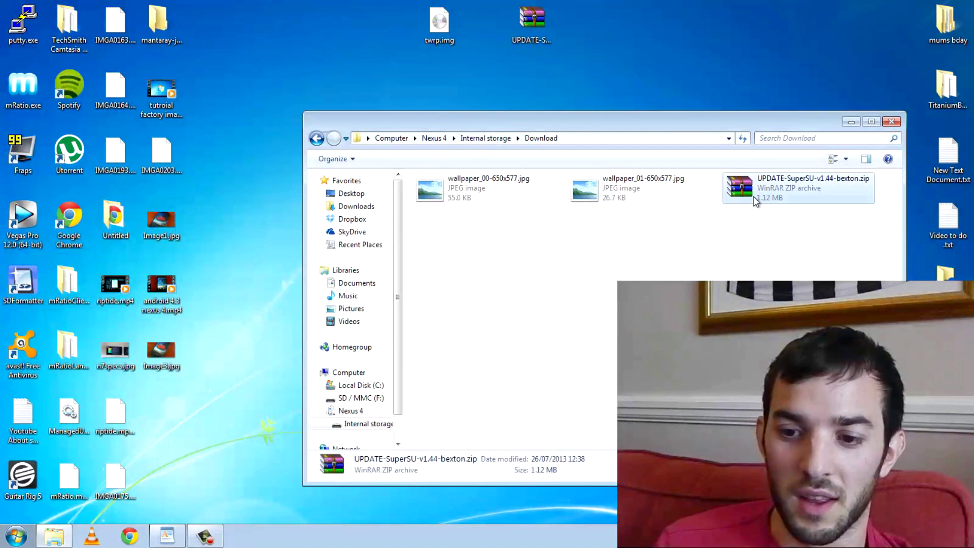
left_click(891, 122)
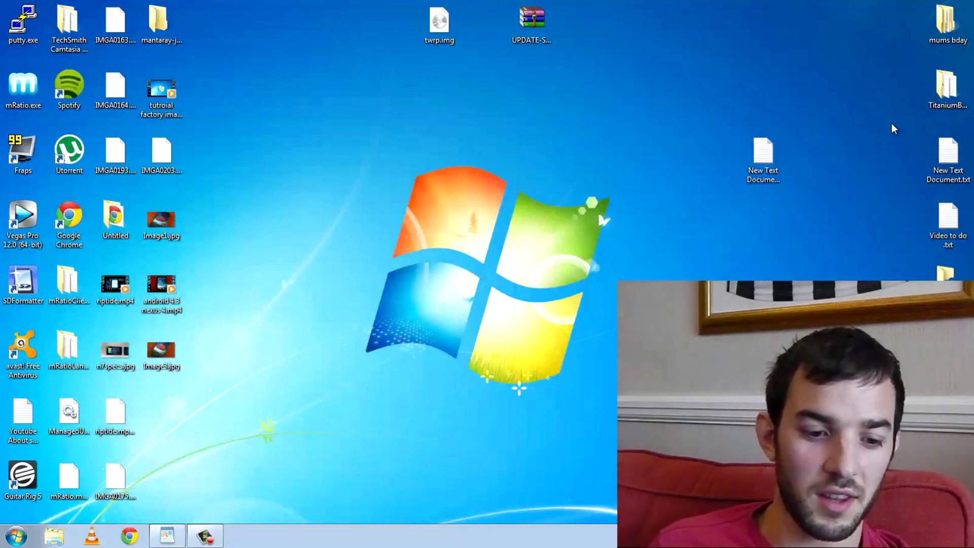
Open Documents > Android SDK > sdk > platform-tools in a file window.
left_click(16, 536)
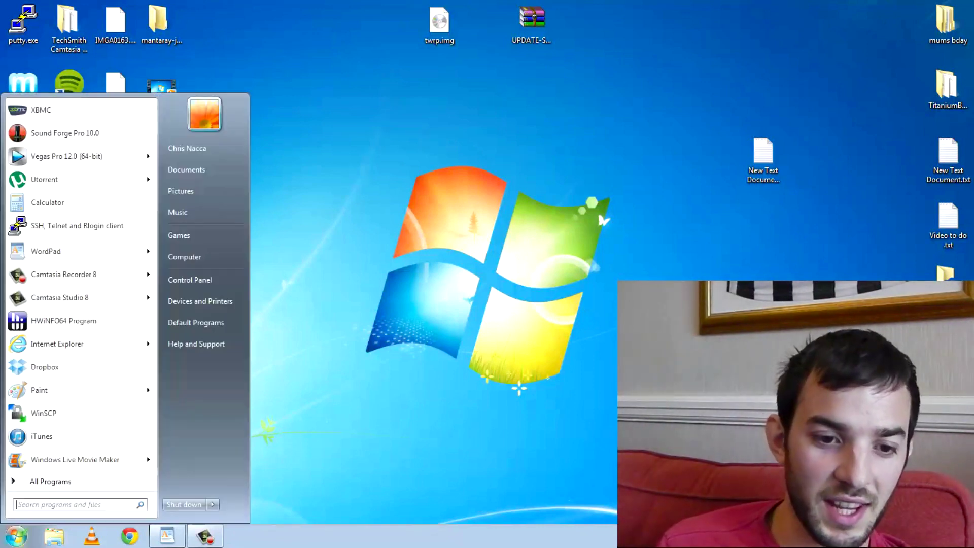
left_click(223, 170)
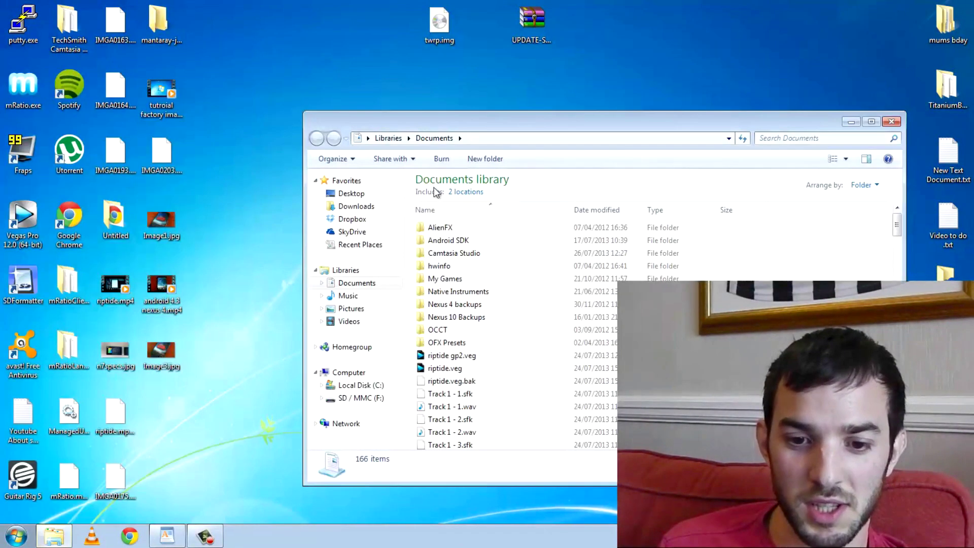
double_click(456, 239)
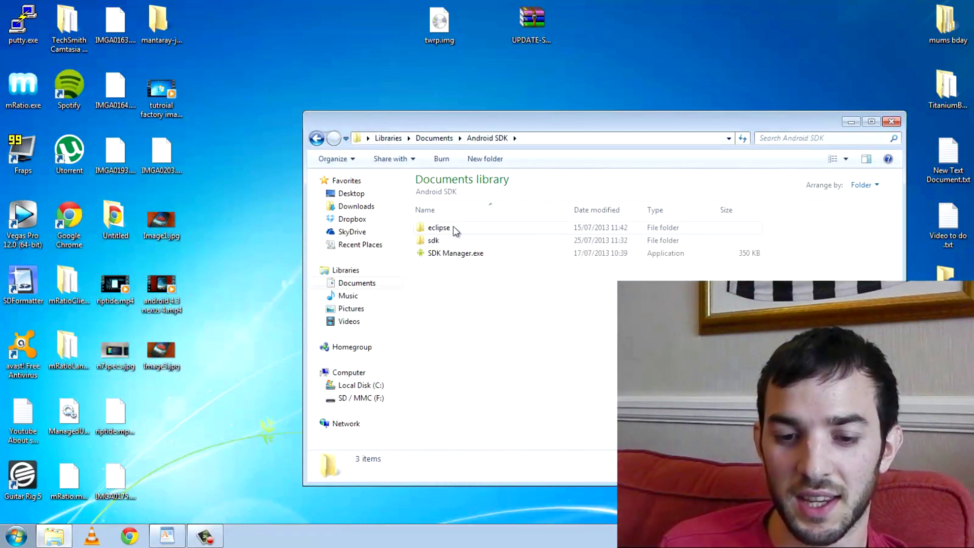
double_click(433, 239)
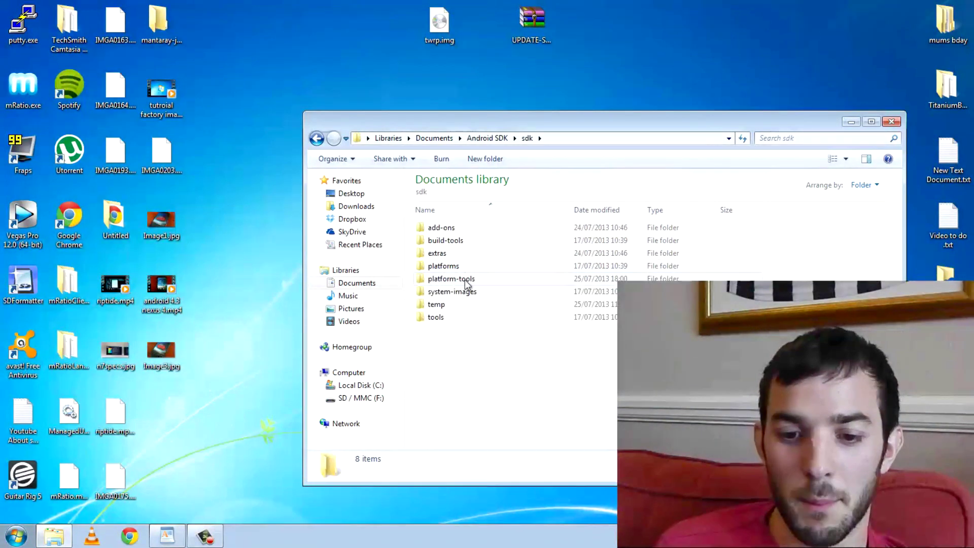
double_click(464, 279)
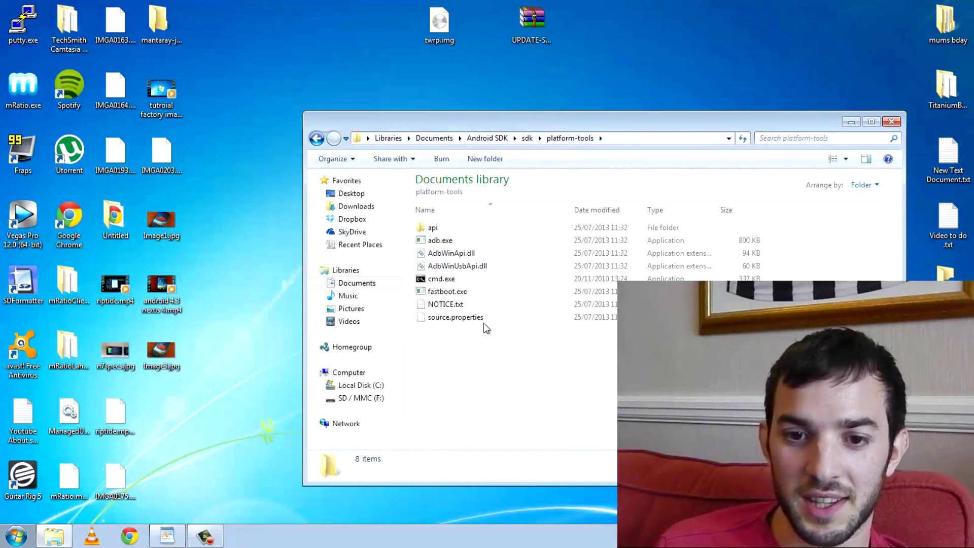
Move twrp.img from the desktop into the platform-tools folder.
left_click_drag(437, 45, 478, 373)
left_click(450, 368)
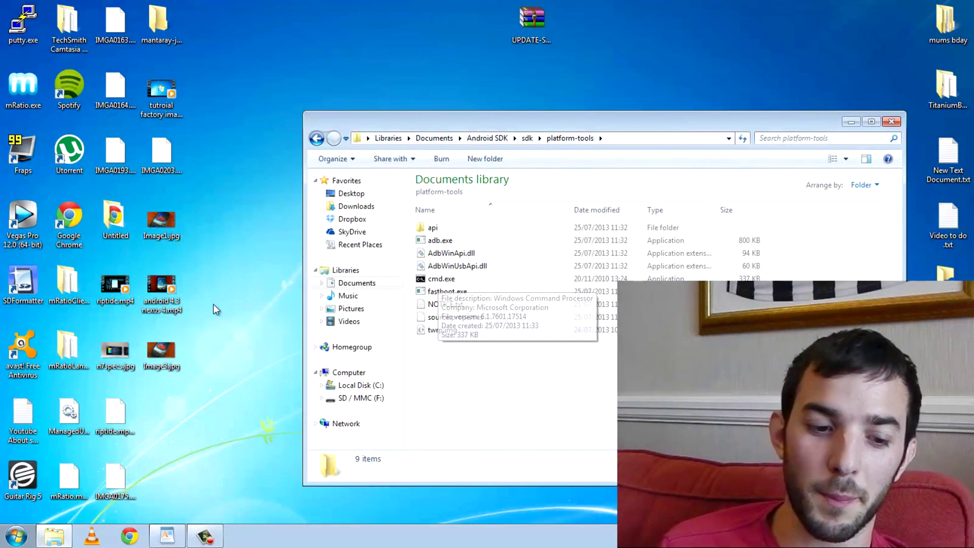
key("super")
type("cmd")
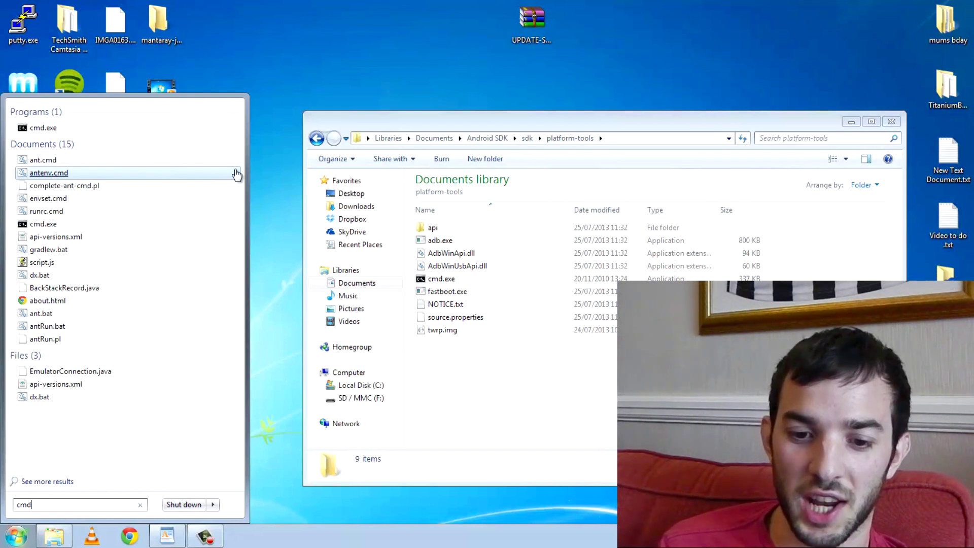
left_click(461, 406)
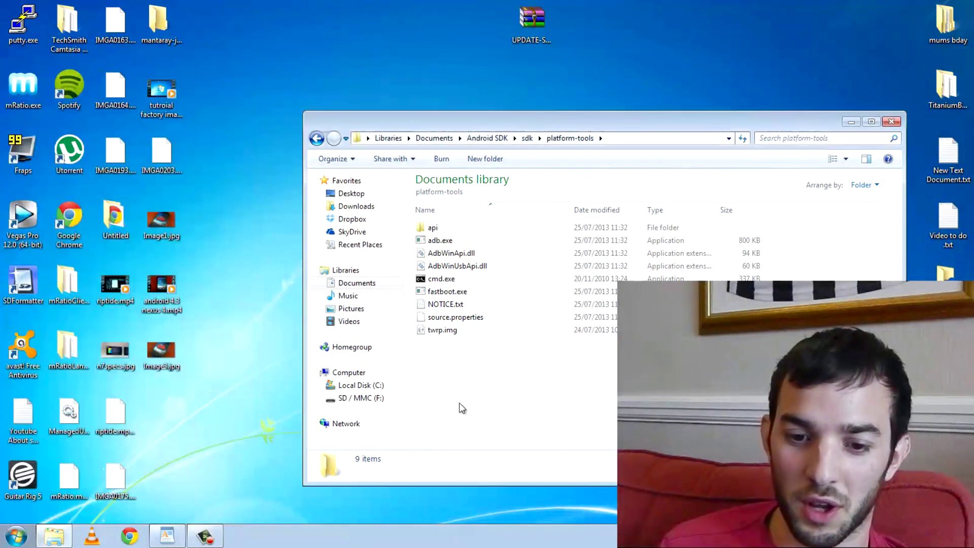
Open cmd.exe in platform-tools, run 'fastboot devices', and start typing 'fastboot flash recovery twrp.img'.
double_click(449, 282)
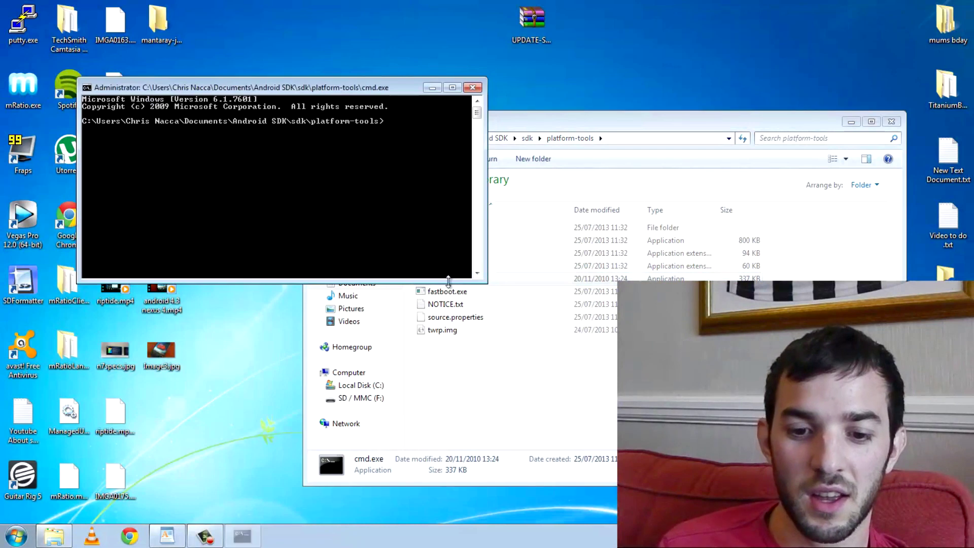
type("fas")
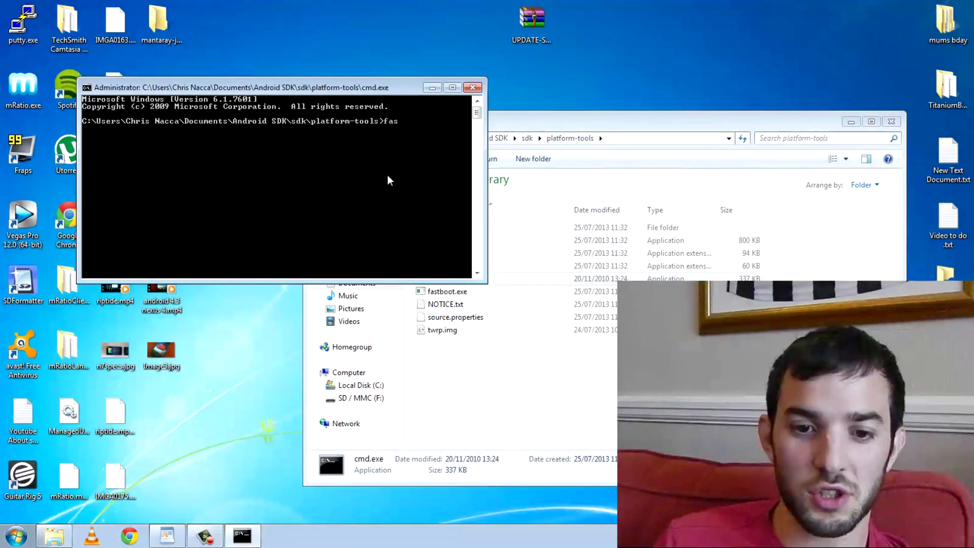
type("tboot devices")
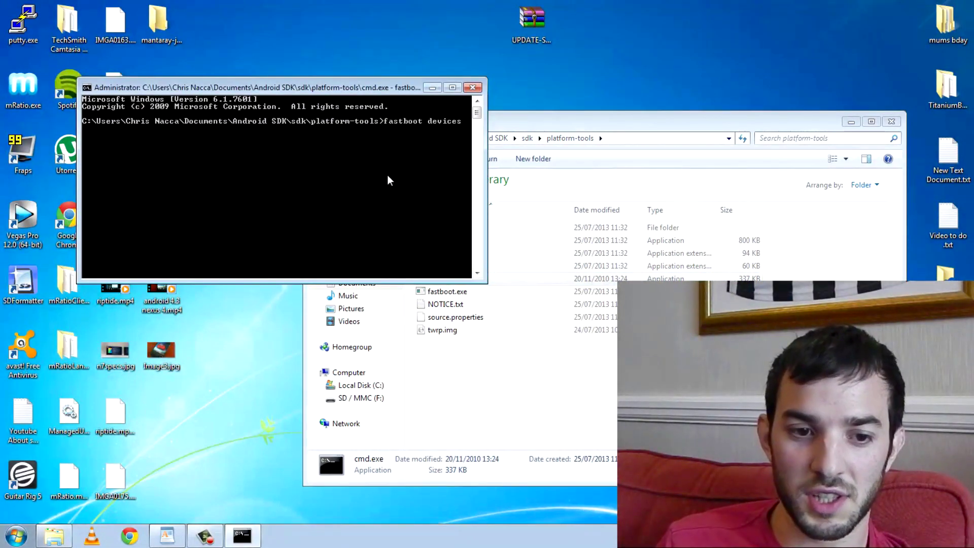
key("Return")
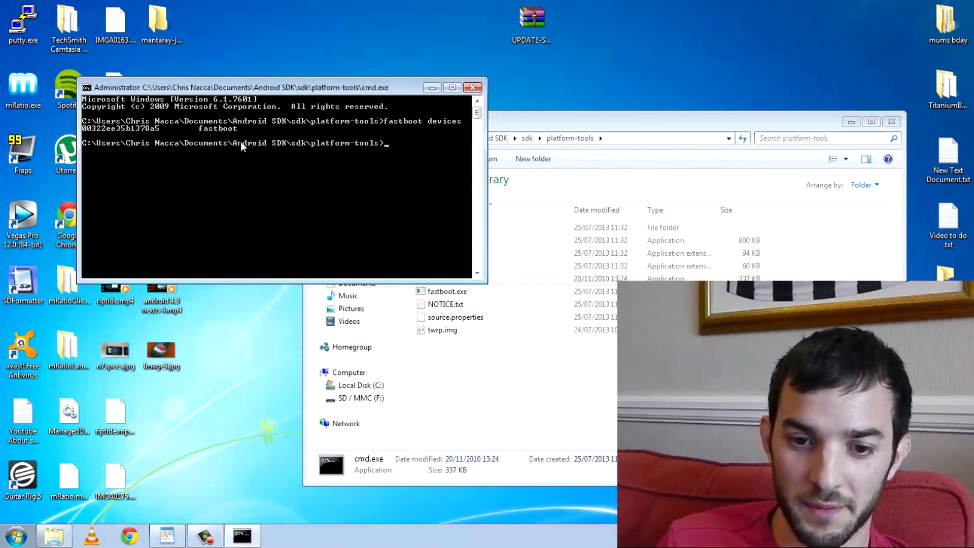
type("fastboot f")
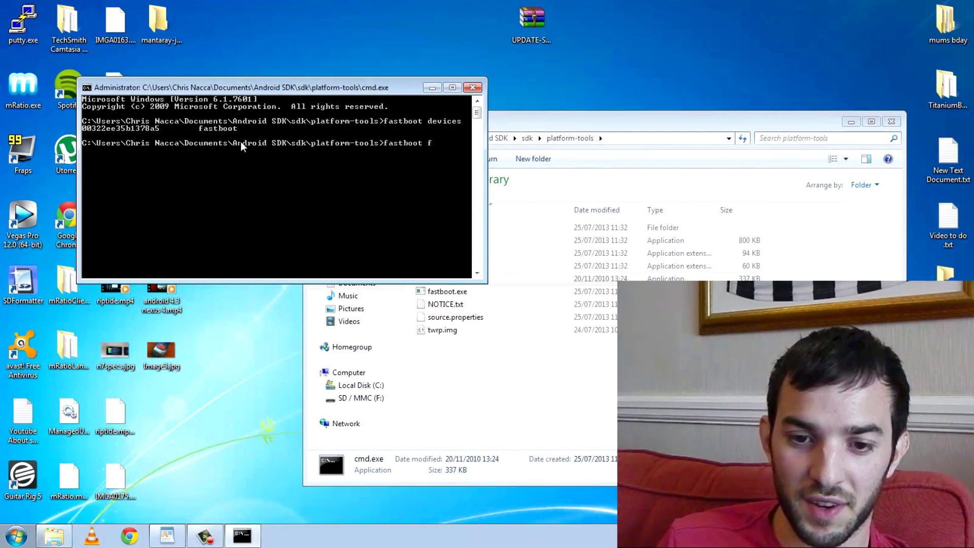
type("lash rec")
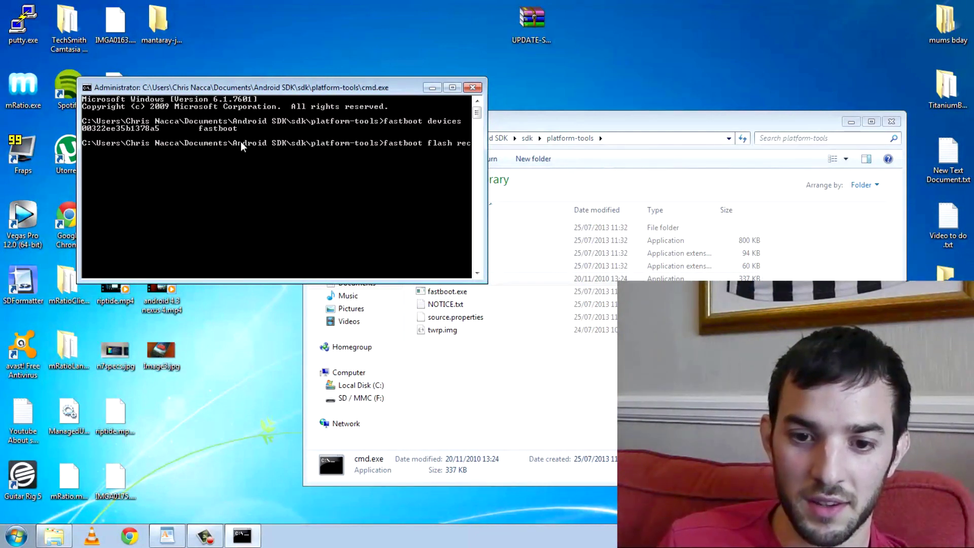
type("overy")
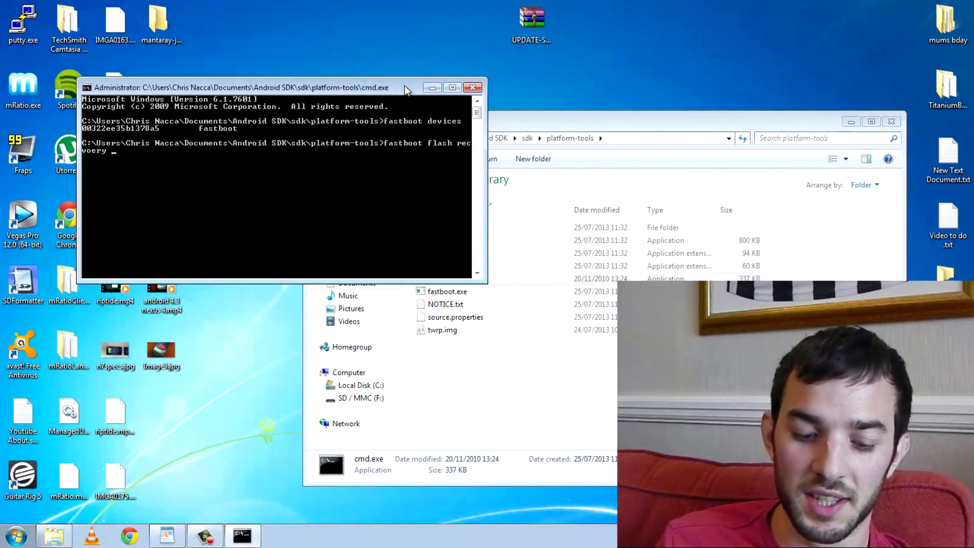
type(" twrp.img")
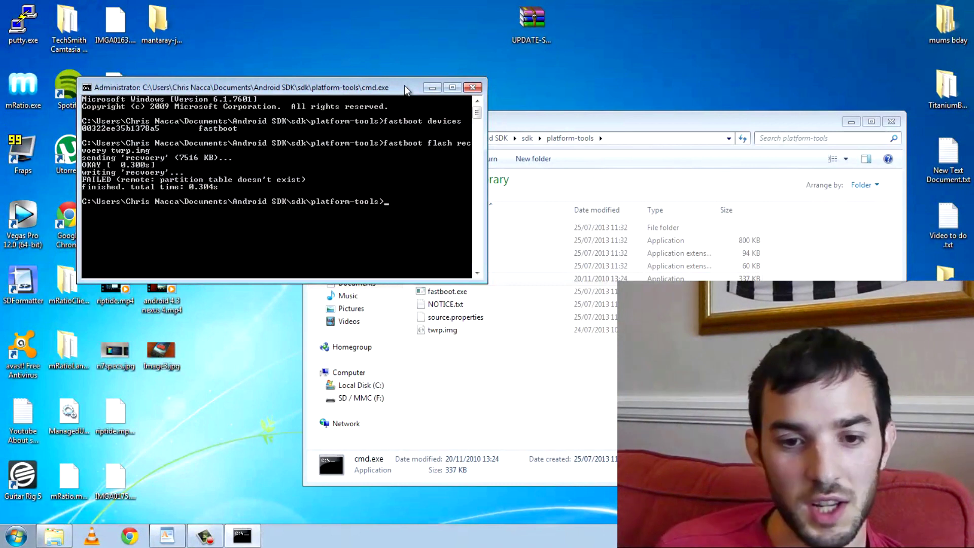
Close Command Prompt and delete twrp.img from platform-tools, confirming the deletion.
left_click(472, 88)
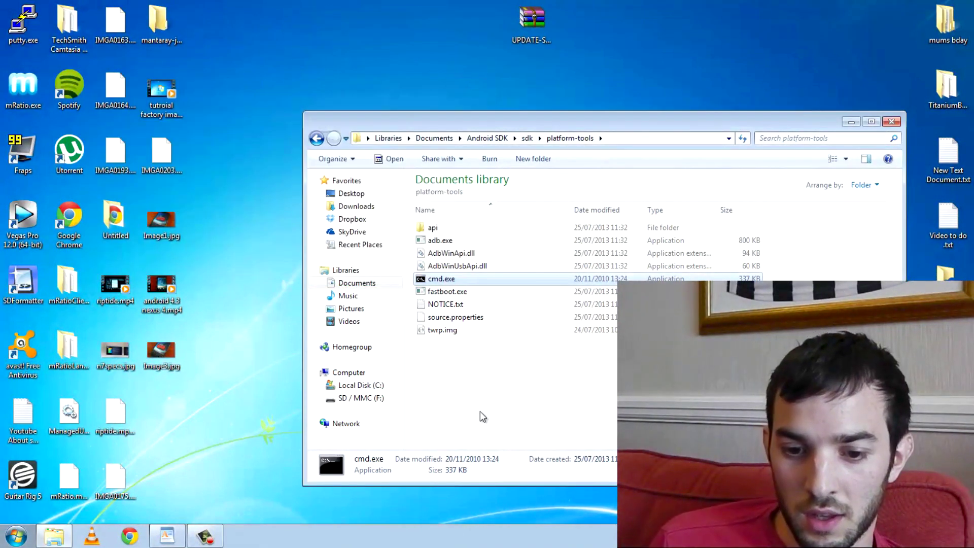
left_click(452, 330)
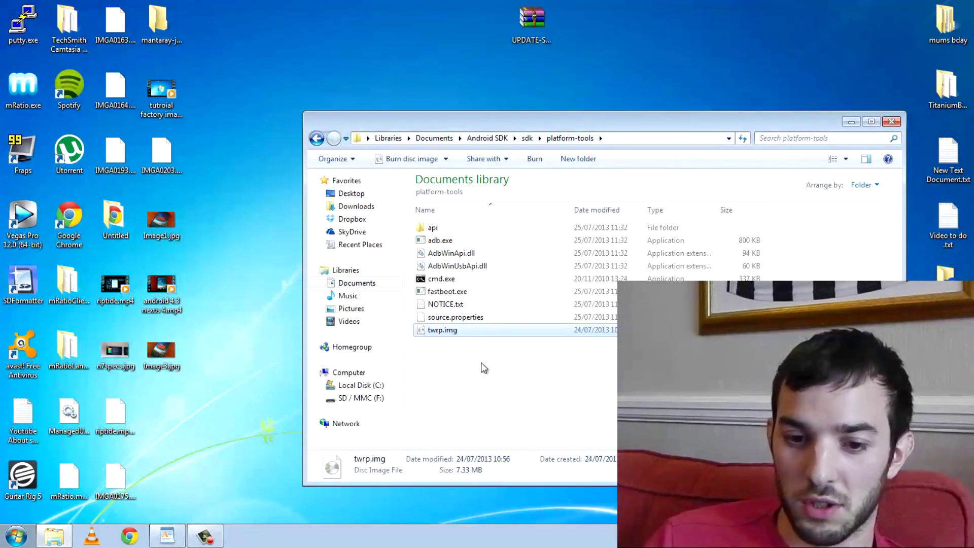
key("Delete")
key("Return")
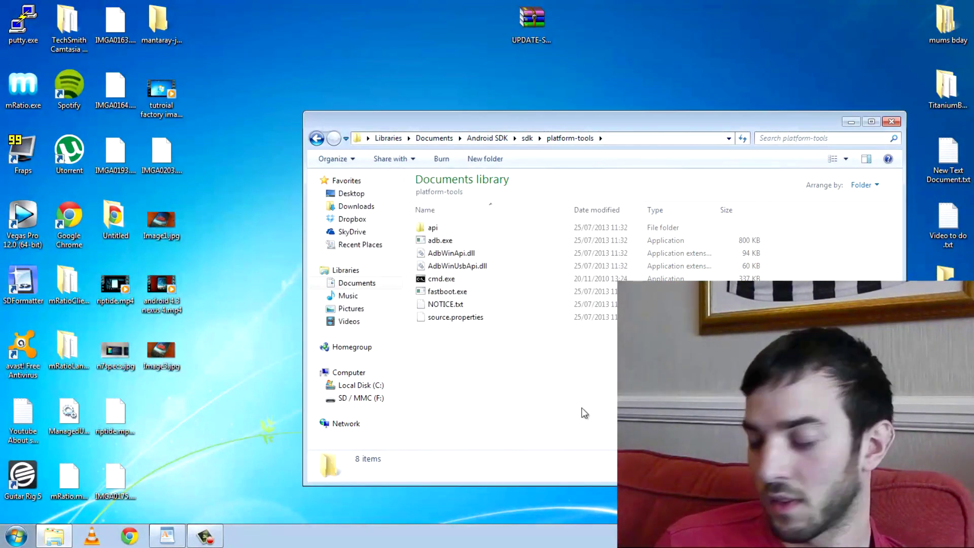